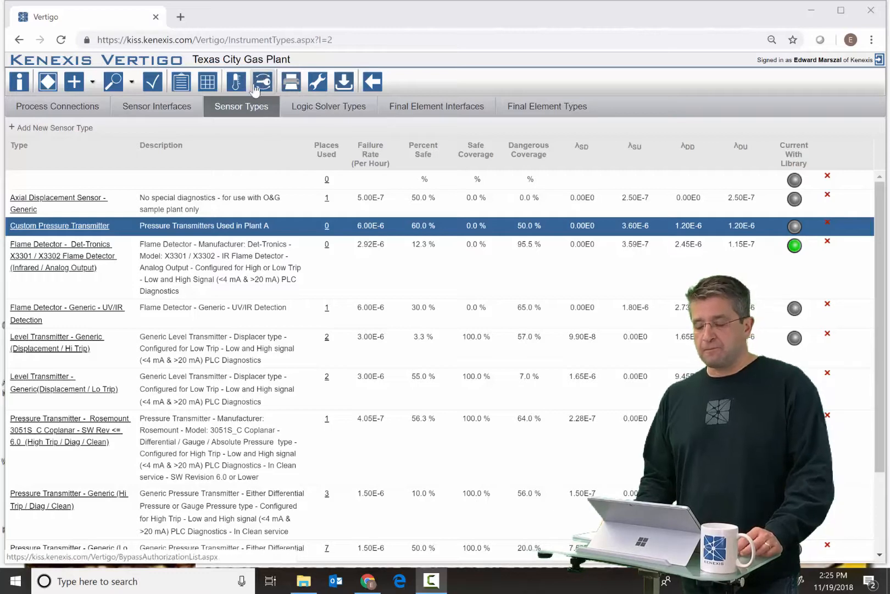
Leave the study, open the library manager and expand the Kenexis Standard and Eds Custom libraries
{"action": "left_click", "coordinate": [375, 84]}
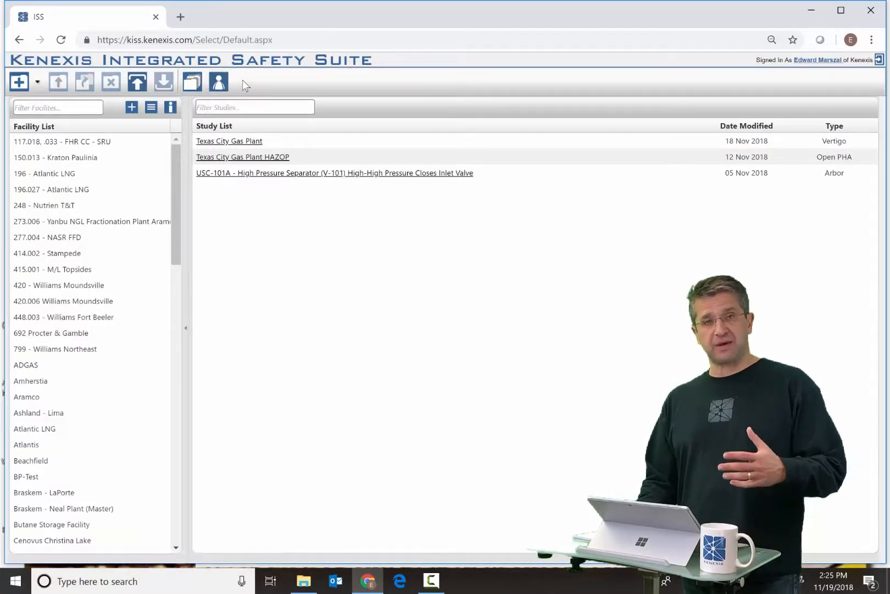
{"action": "left_click", "coordinate": [192, 82]}
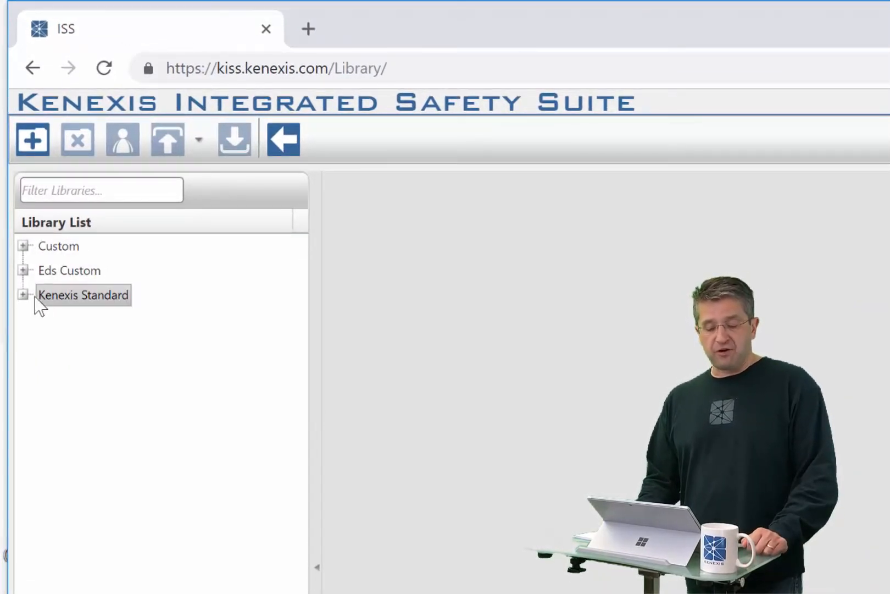
{"action": "left_click", "coordinate": [23, 295]}
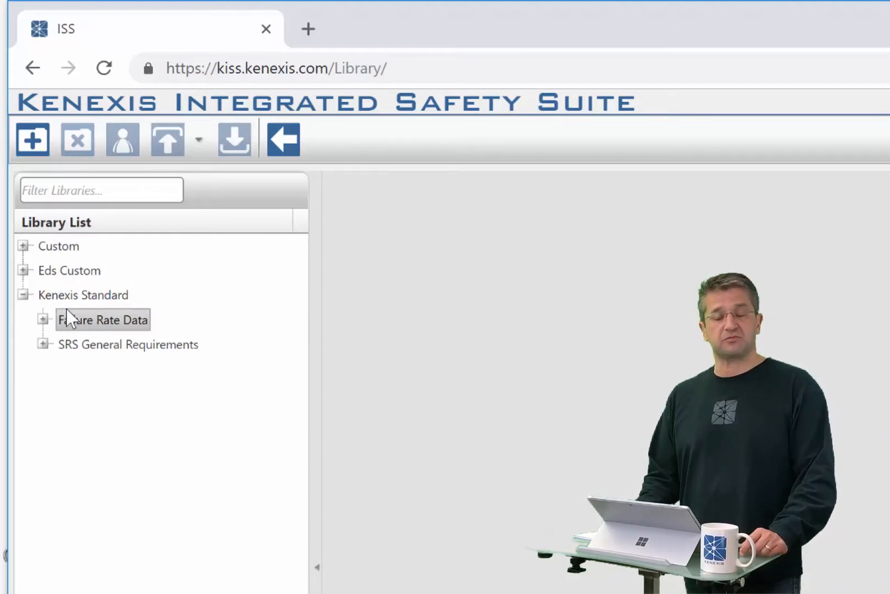
{"action": "left_click", "coordinate": [23, 270]}
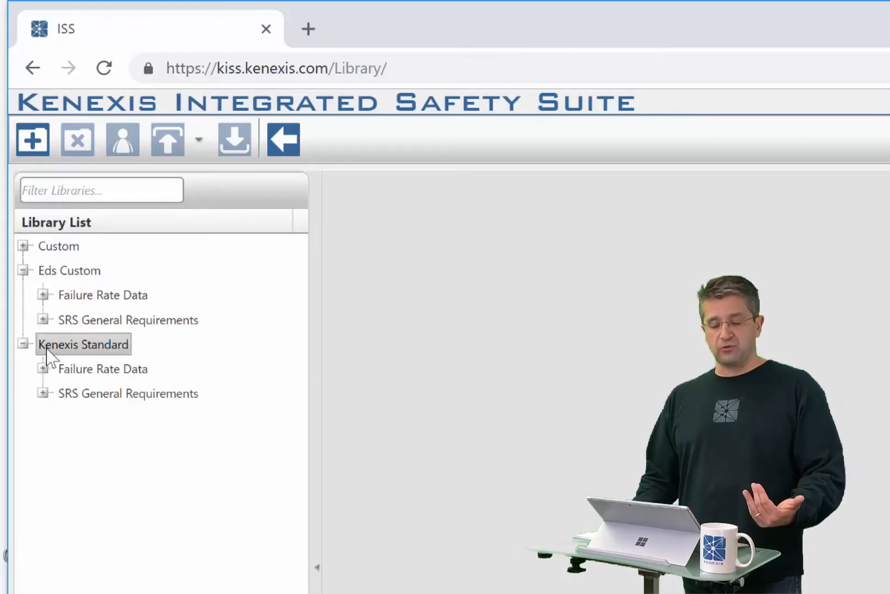
Review the sensor types in the failure rate data of the Kenexis Standard library
{"action": "left_click", "coordinate": [43, 368]}
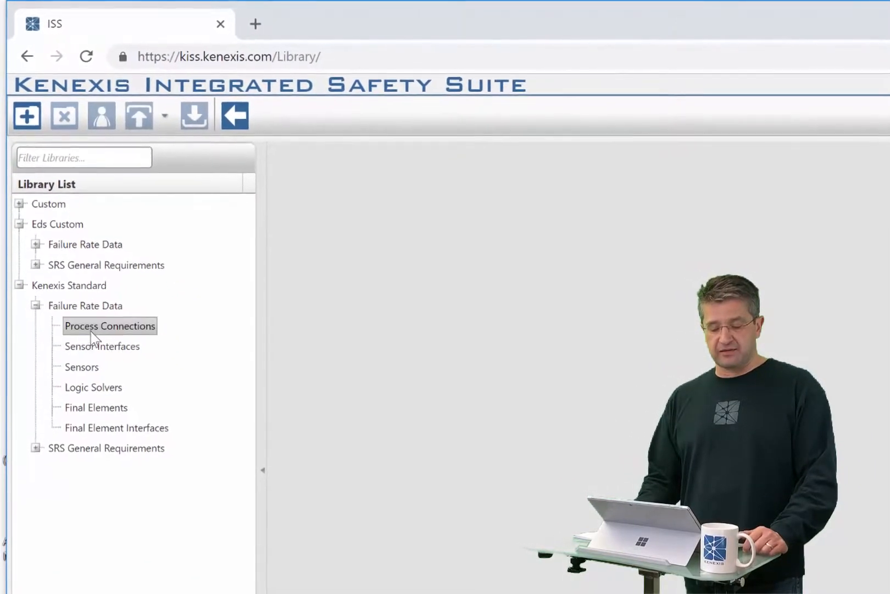
{"action": "left_click", "coordinate": [87, 383]}
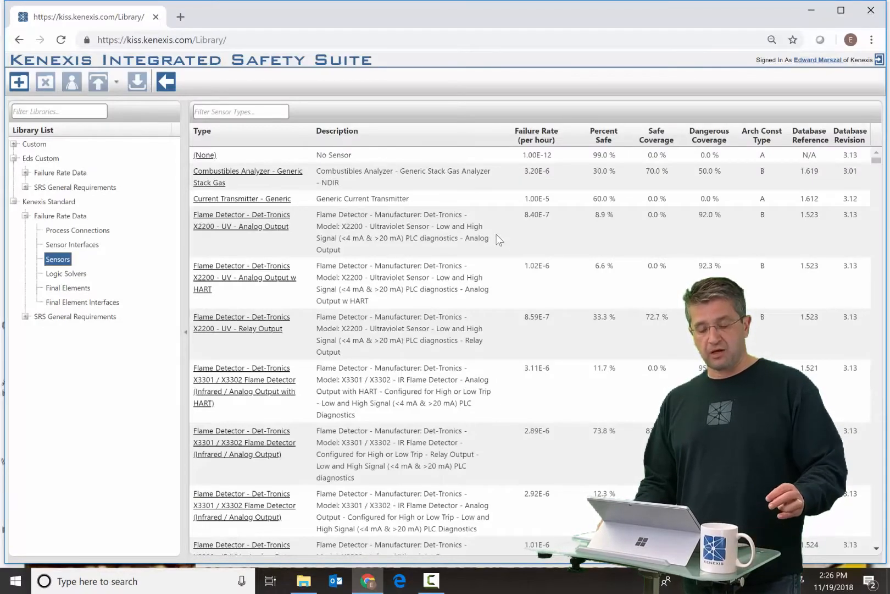
{"action": "scroll", "coordinate": [509, 252], "scroll_direction": "down", "scroll_amount": 8}
{"action": "scroll", "coordinate": [509, 254], "scroll_direction": "down", "scroll_amount": 20}
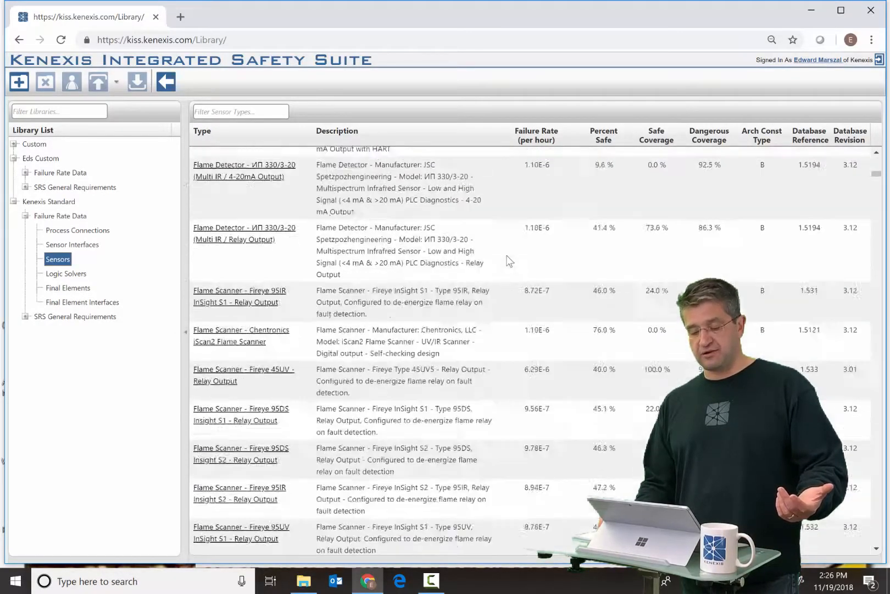
{"action": "scroll", "coordinate": [509, 261], "scroll_direction": "down", "scroll_amount": 20}
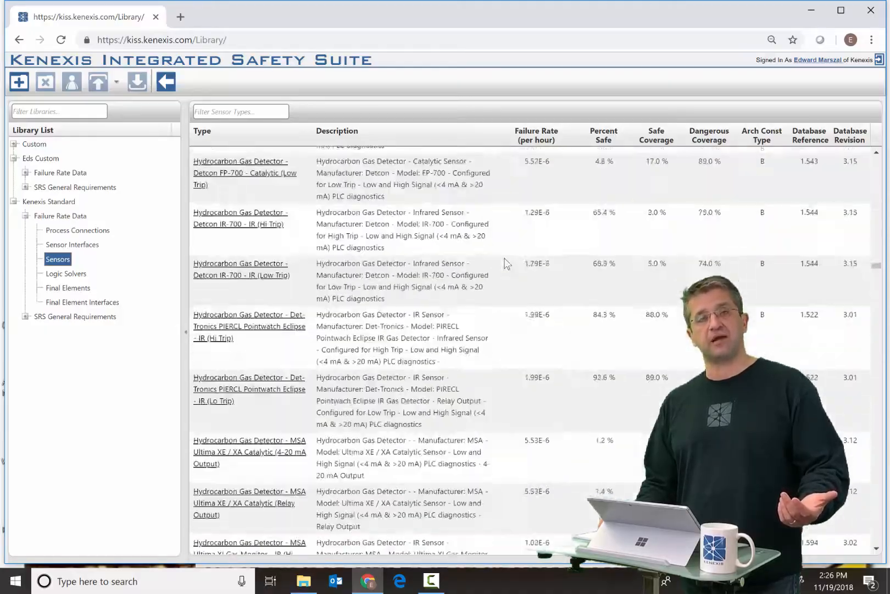
{"action": "scroll", "coordinate": [486, 264], "scroll_direction": "down", "scroll_amount": 8}
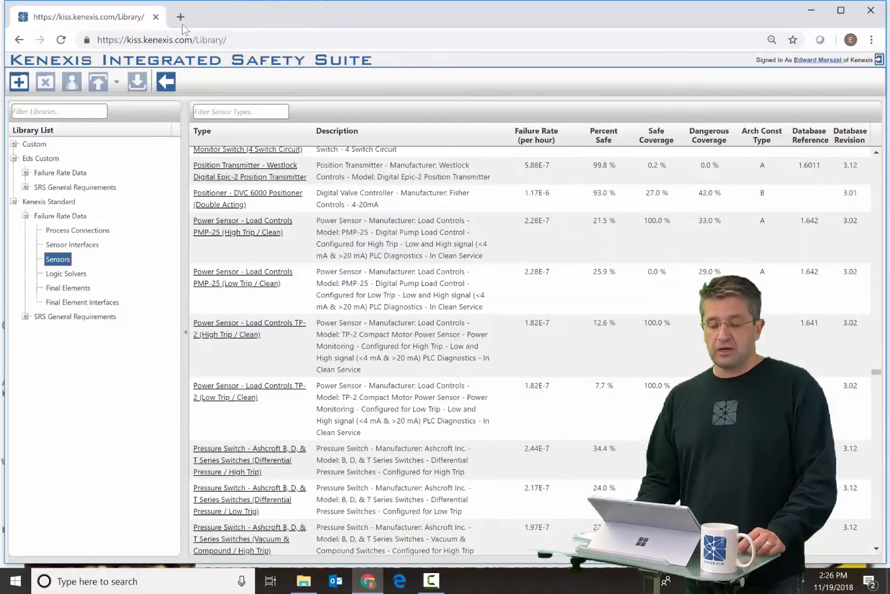
Return from the library and open the Texas City Gas Plant Vertigo study of the General Oil and Gas Operating Company facility
{"action": "left_click", "coordinate": [166, 82]}
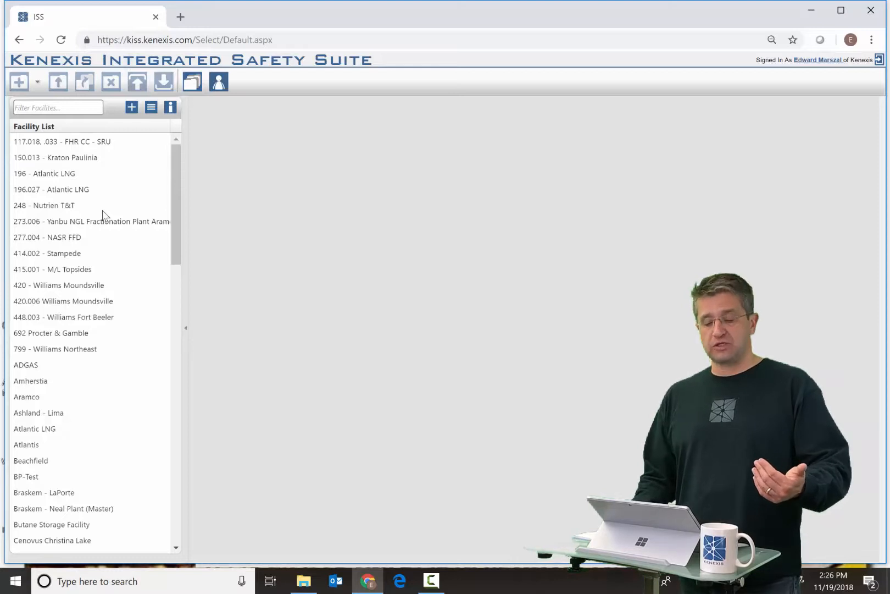
{"action": "scroll", "coordinate": [63, 390], "scroll_direction": "down", "scroll_amount": 7}
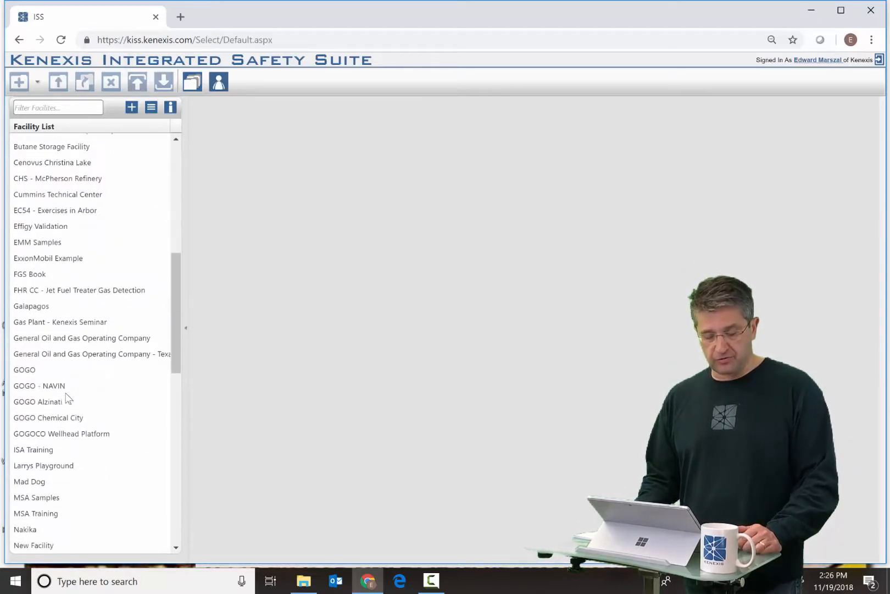
{"action": "left_click", "coordinate": [94, 322]}
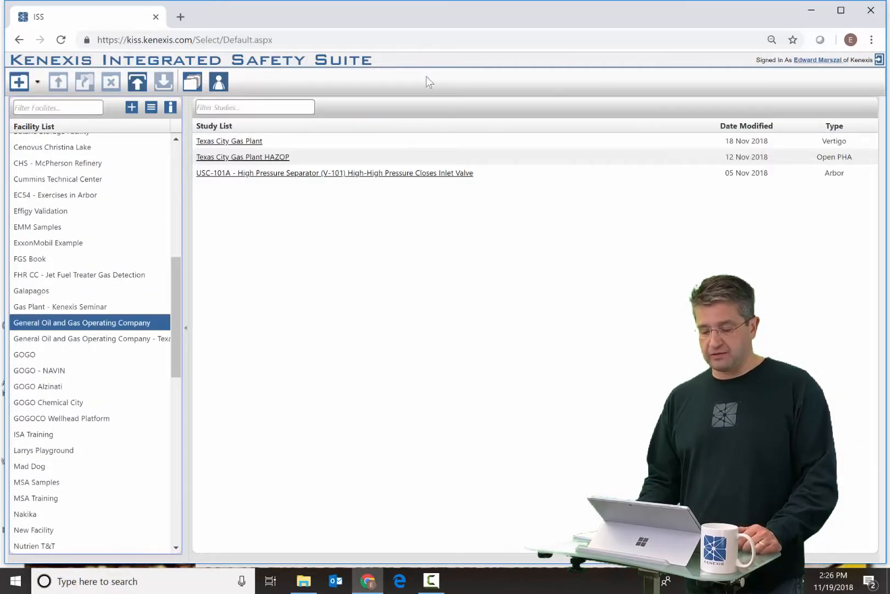
{"action": "left_click", "coordinate": [238, 143]}
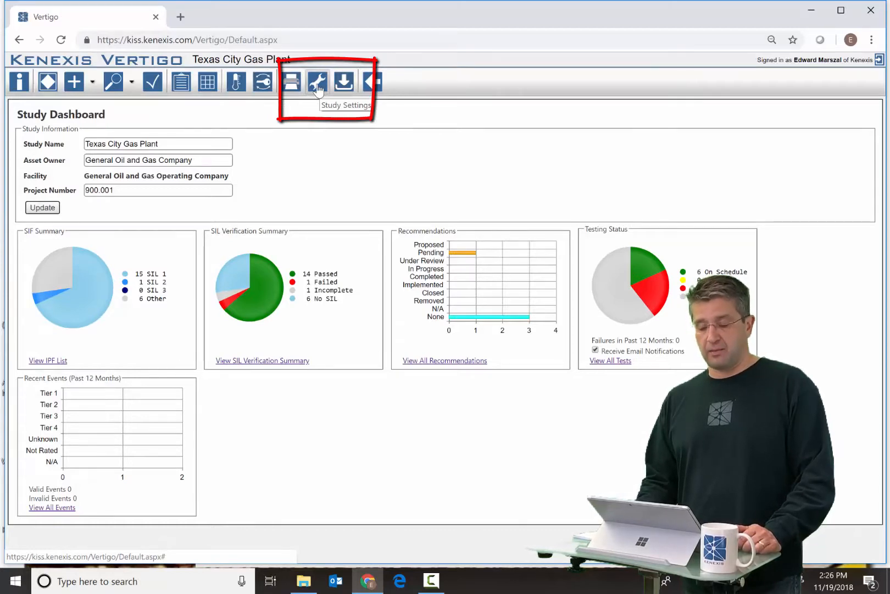
In the study settings, try the Custom failure rate library, set it back to Kenexis Standard and apply the settings
{"action": "left_click", "coordinate": [318, 82]}
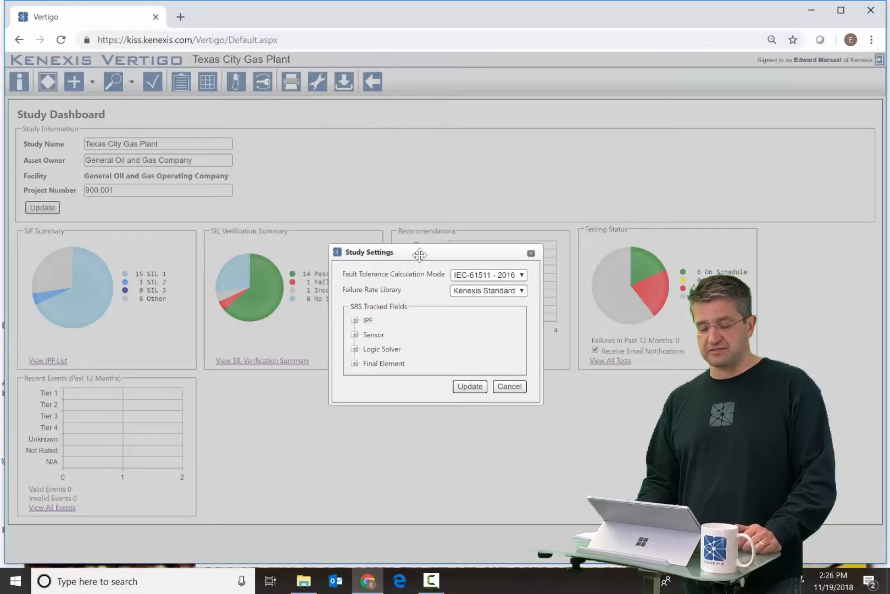
{"action": "left_click_drag", "start_coordinate": [415, 260], "coordinate": [267, 161]}
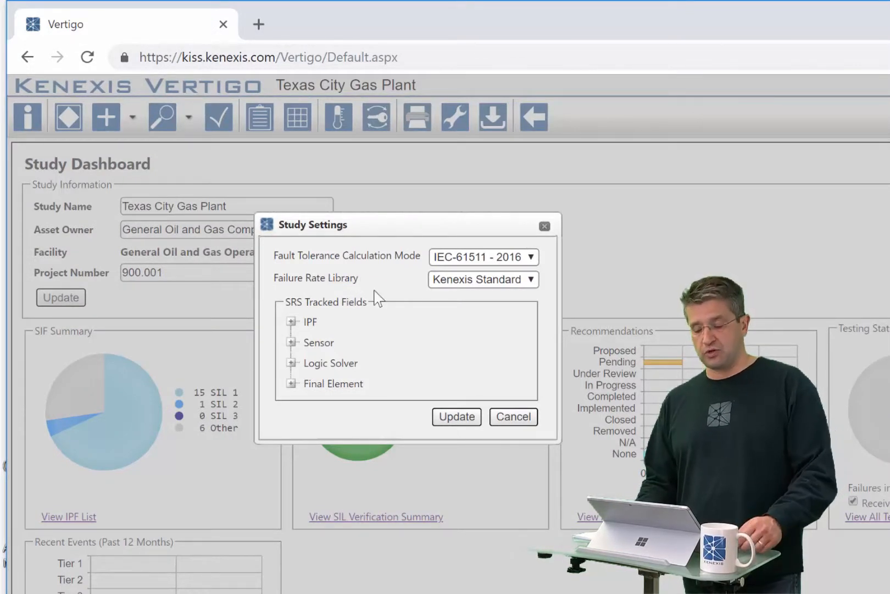
{"action": "left_click", "coordinate": [532, 280]}
{"action": "left_click", "coordinate": [506, 312]}
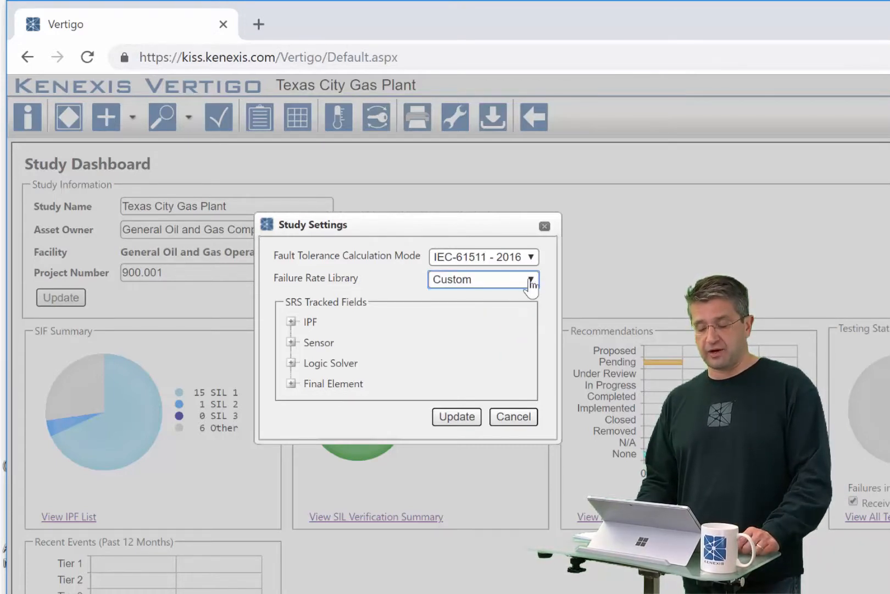
{"action": "left_click", "coordinate": [531, 281]}
{"action": "left_click", "coordinate": [492, 364]}
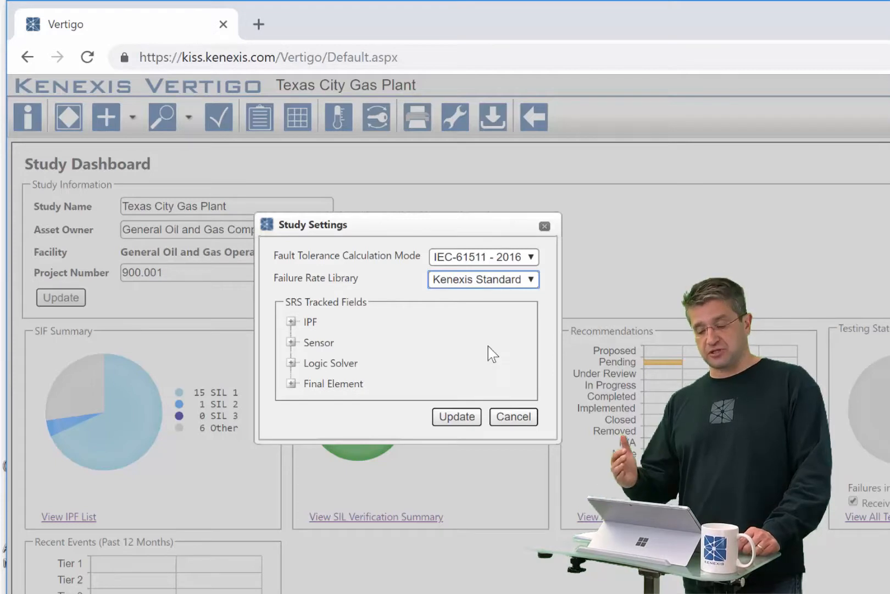
{"action": "left_click", "coordinate": [461, 420]}
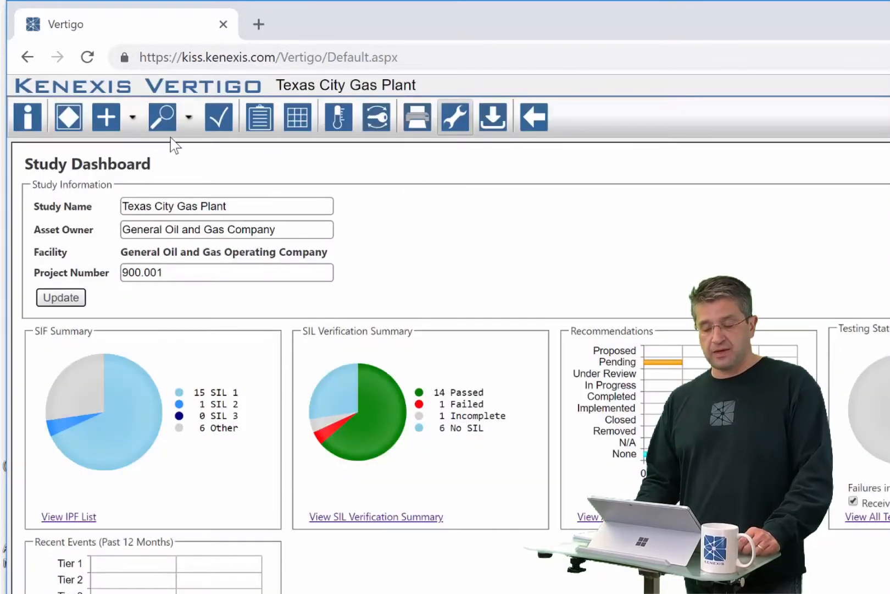
Open the study's final element types and start adding a new final element type
{"action": "left_click", "coordinate": [188, 121]}
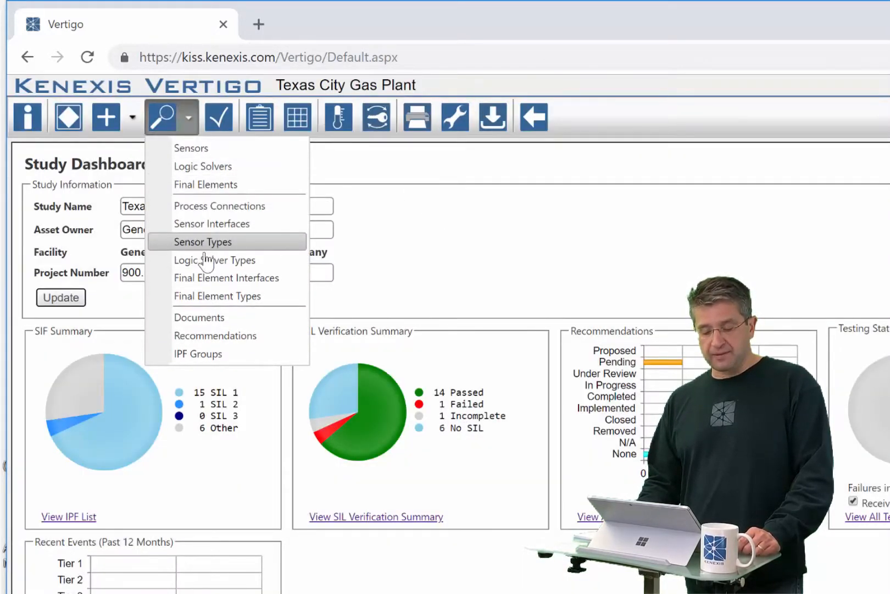
{"action": "left_click", "coordinate": [204, 296]}
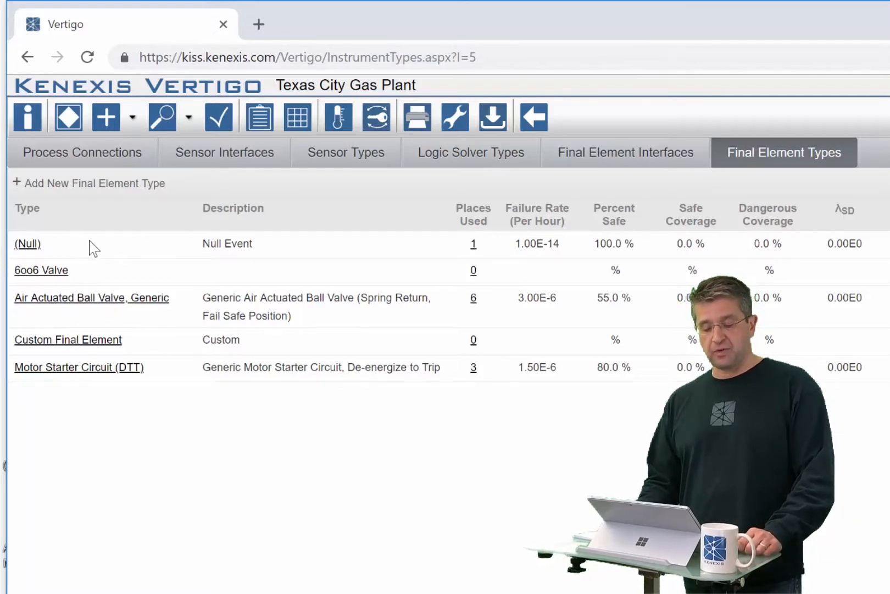
{"action": "left_click", "coordinate": [84, 184]}
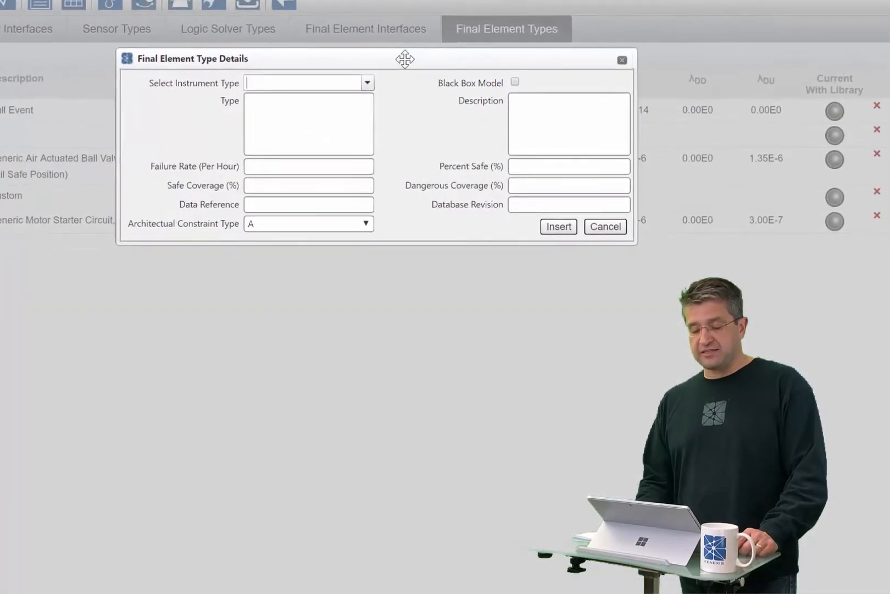
{"action": "left_click", "coordinate": [271, 137]}
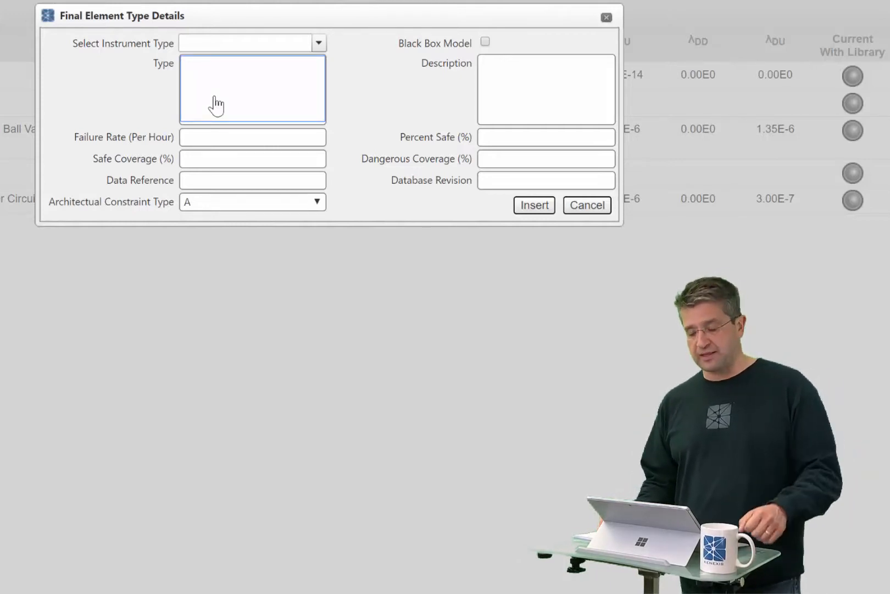
Browse the library instrument types available for the new final element type
{"action": "left_click", "coordinate": [319, 43]}
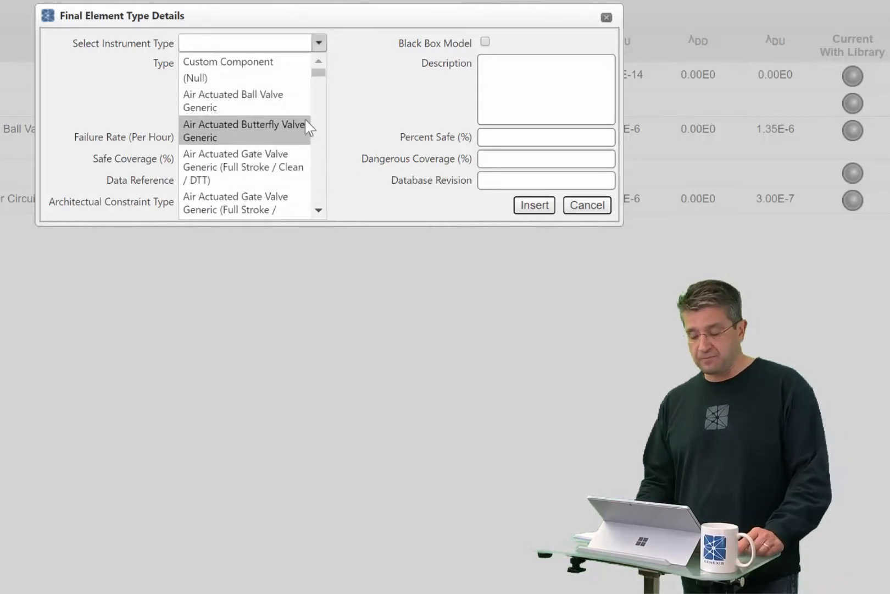
{"action": "scroll", "coordinate": [319, 113], "scroll_direction": "down", "scroll_amount": 3}
{"action": "scroll", "coordinate": [323, 117], "scroll_direction": "down", "scroll_amount": 3}
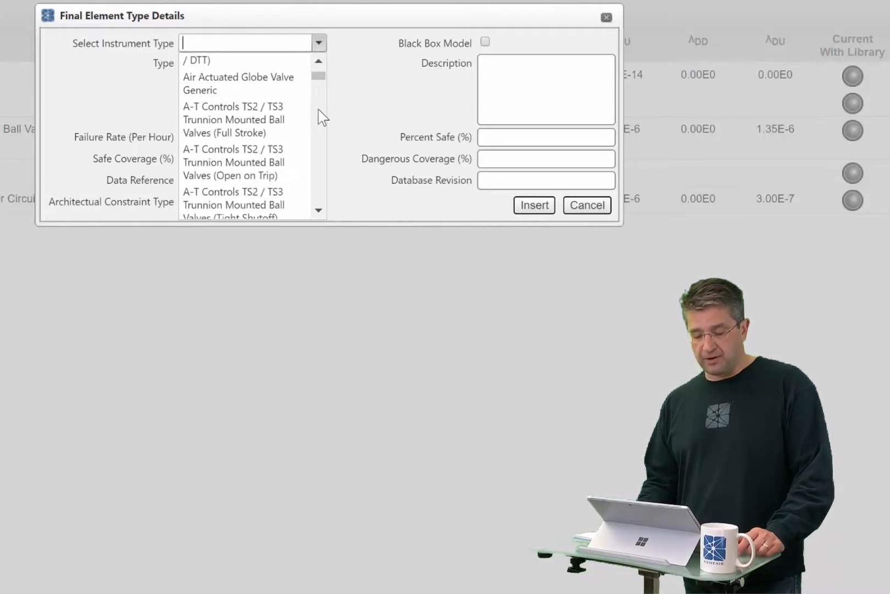
{"action": "scroll", "coordinate": [324, 117], "scroll_direction": "down", "scroll_amount": 3}
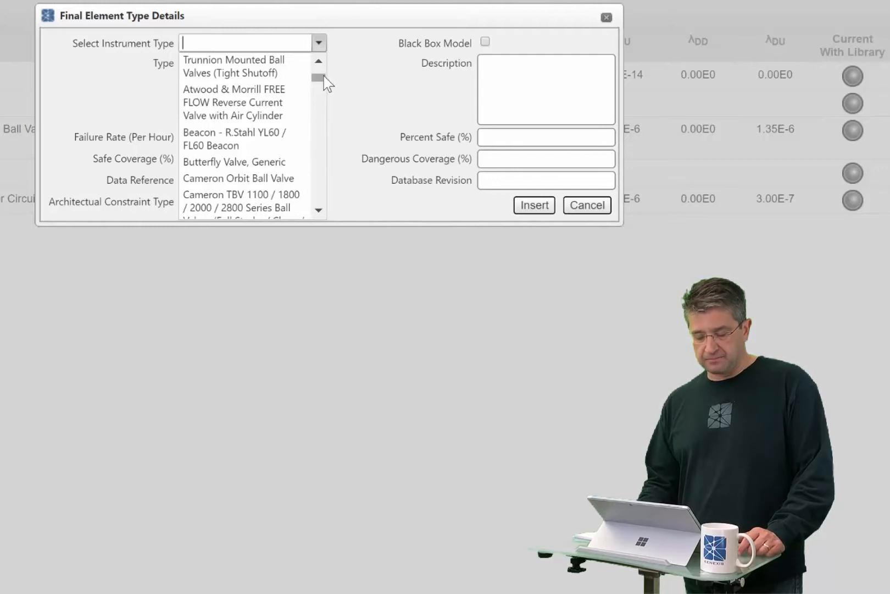
{"action": "scroll", "coordinate": [324, 80], "scroll_direction": "down", "scroll_amount": 6}
{"action": "scroll", "coordinate": [319, 117], "scroll_direction": "down", "scroll_amount": 3}
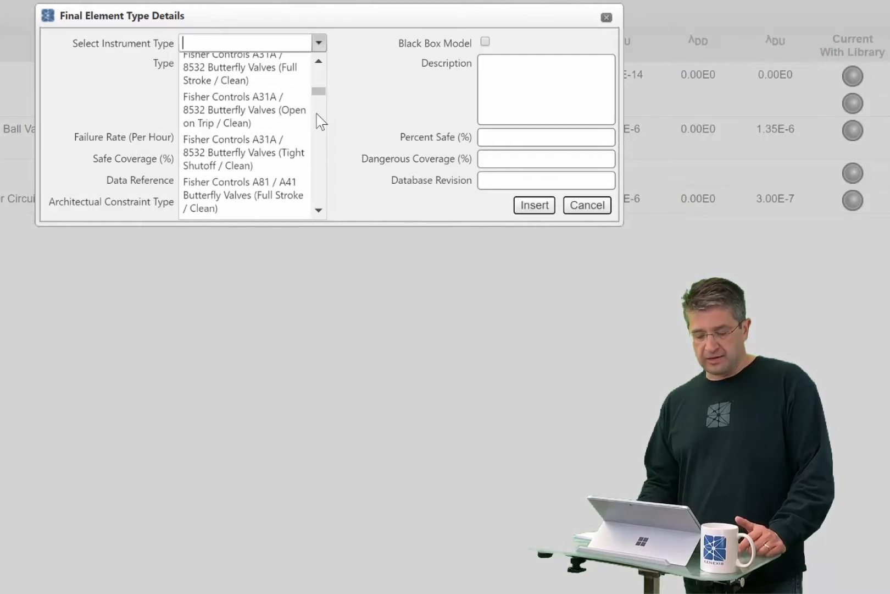
{"action": "scroll", "coordinate": [321, 121], "scroll_direction": "down", "scroll_amount": 10}
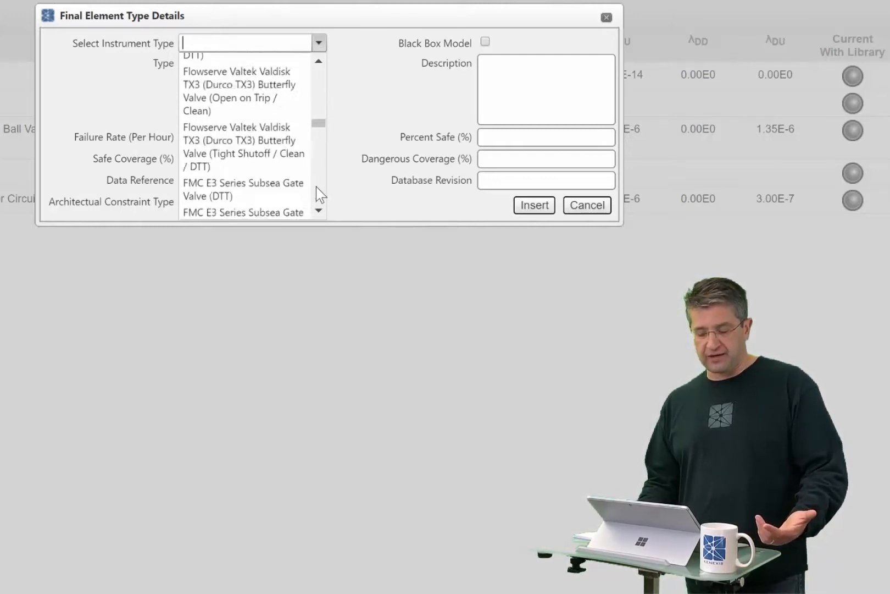
{"action": "scroll", "coordinate": [318, 193], "scroll_direction": "down", "scroll_amount": 10}
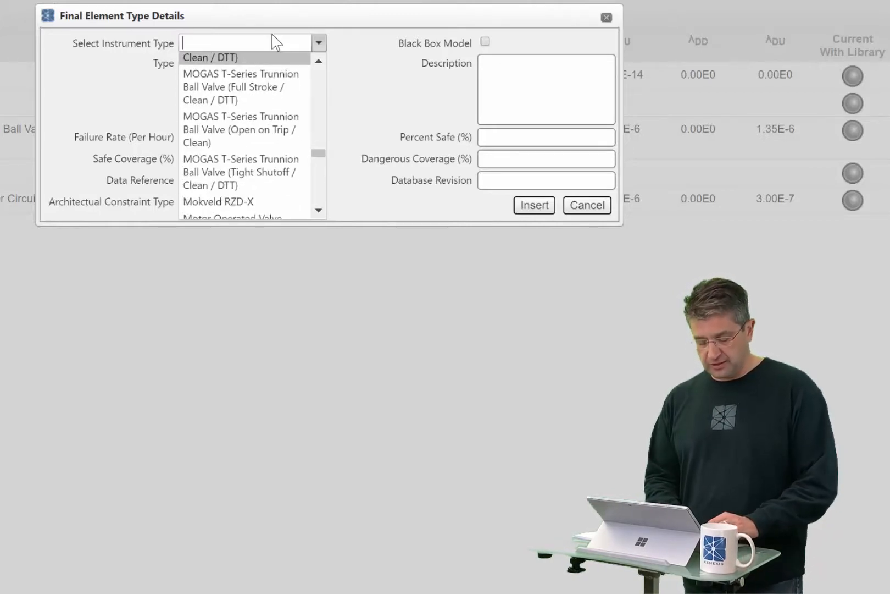
Search the instrument types for "max", look through the matches and clear the search text
{"action": "type", "text": "max"}
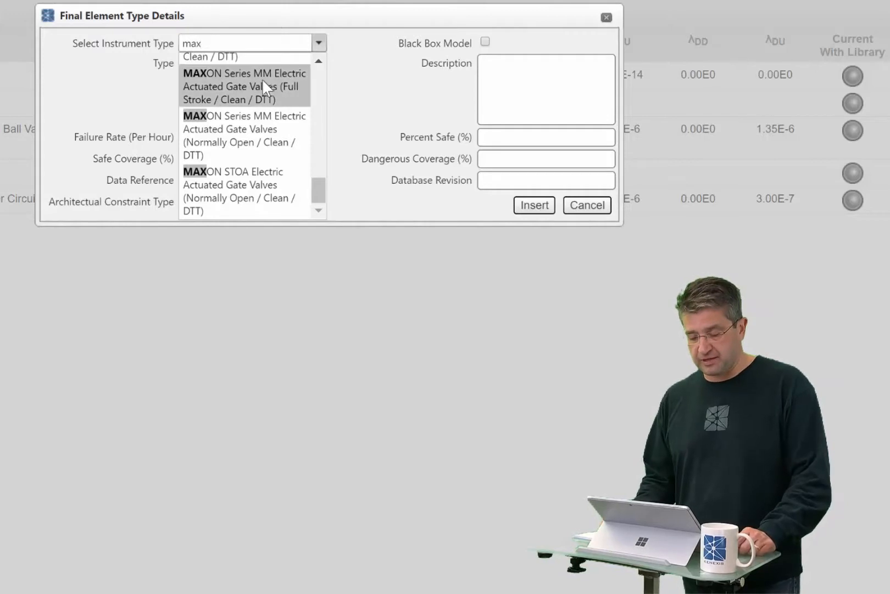
{"action": "scroll", "coordinate": [322, 69], "scroll_direction": "up", "scroll_amount": 1}
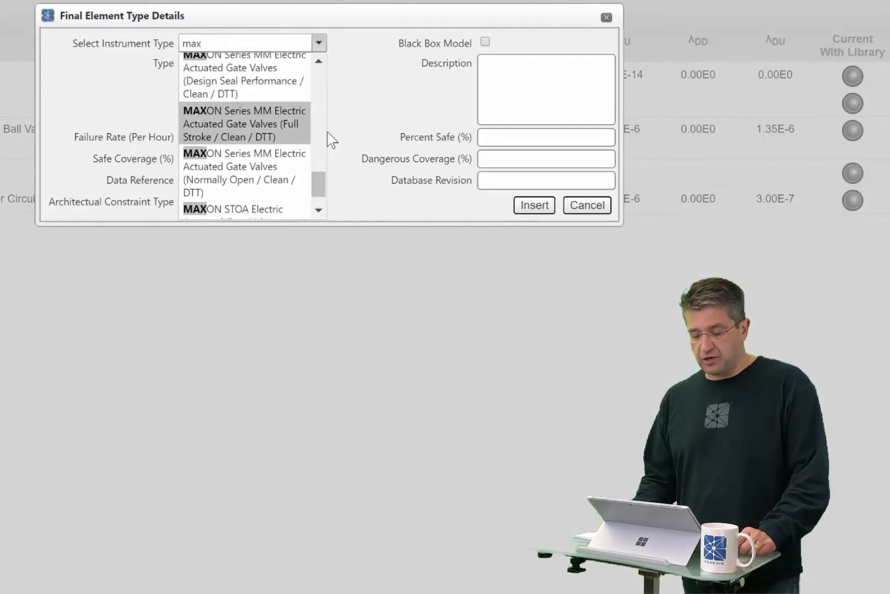
{"action": "key", "text": "BackSpace"}
{"action": "key", "text": "BackSpace"}
{"action": "key", "text": "BackSpace"}
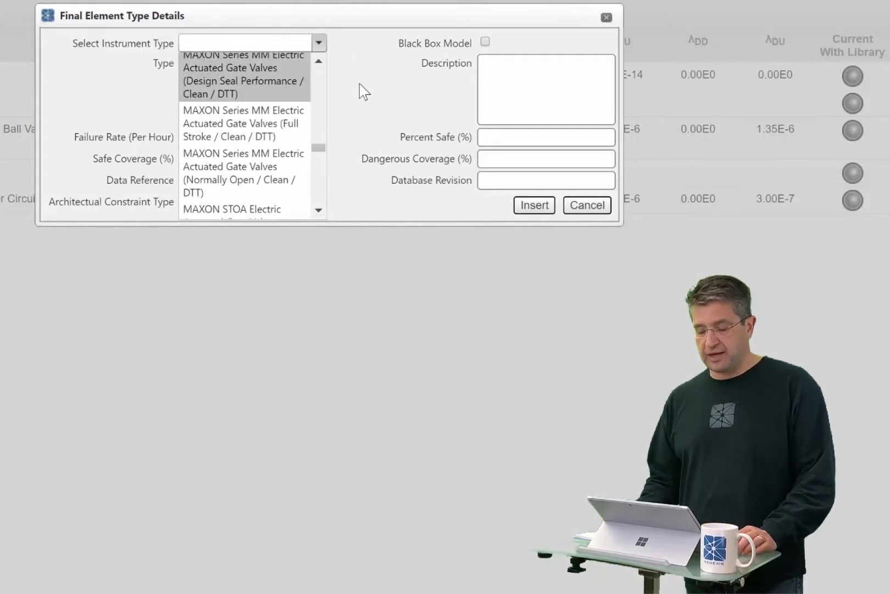
Filter the instrument types by "generic", choose Air Actuated Ball Valve Generic and insert it as a final element type
{"action": "type", "text": "generic"}
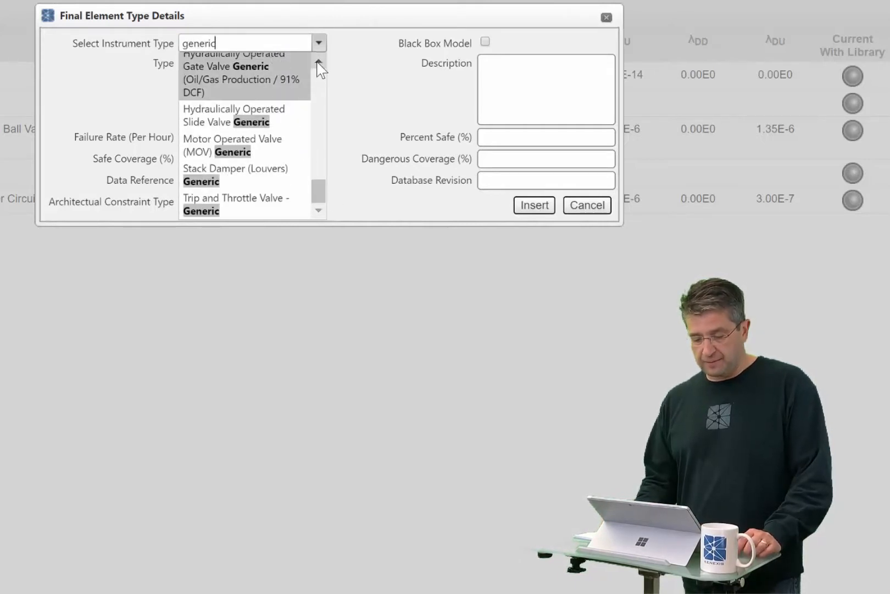
{"action": "left_click", "coordinate": [319, 64]}
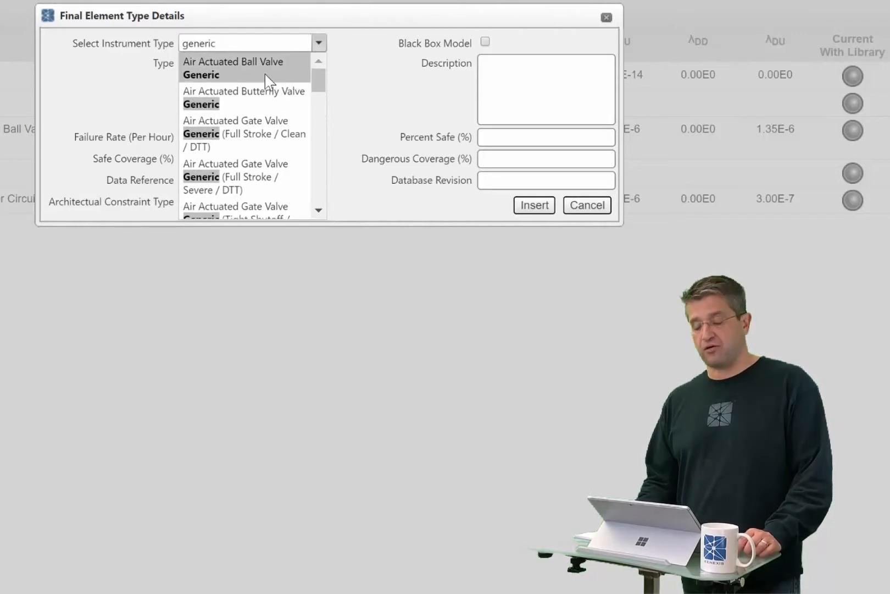
{"action": "left_click", "coordinate": [265, 73]}
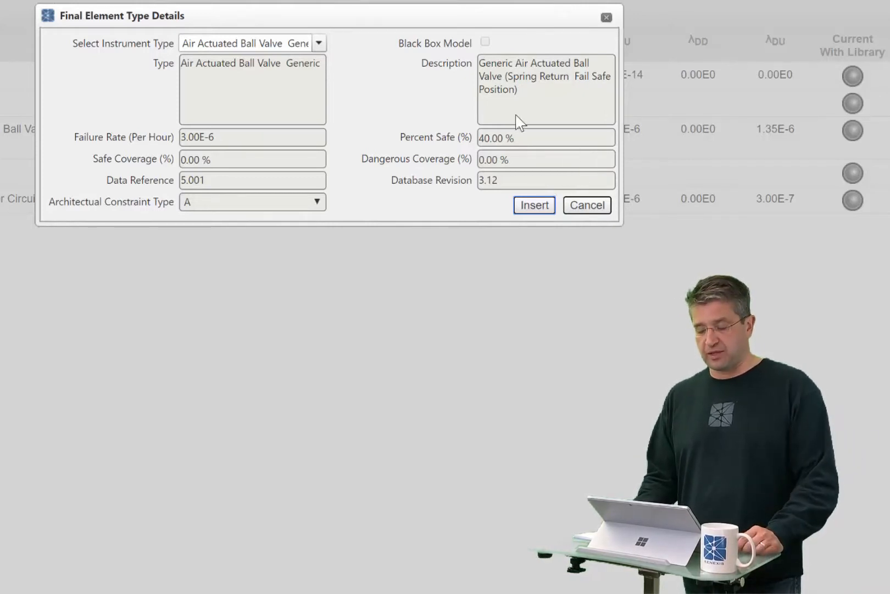
{"action": "left_click", "coordinate": [540, 214]}
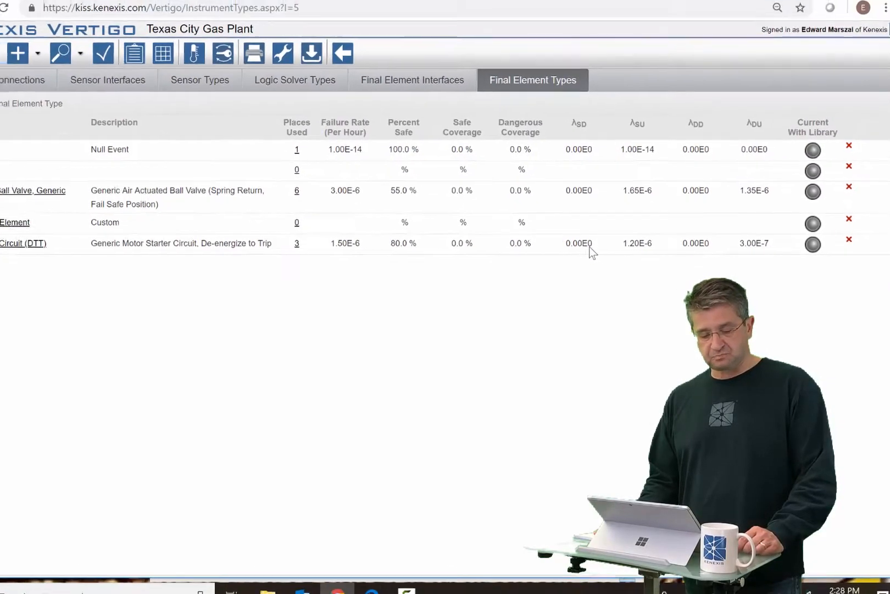